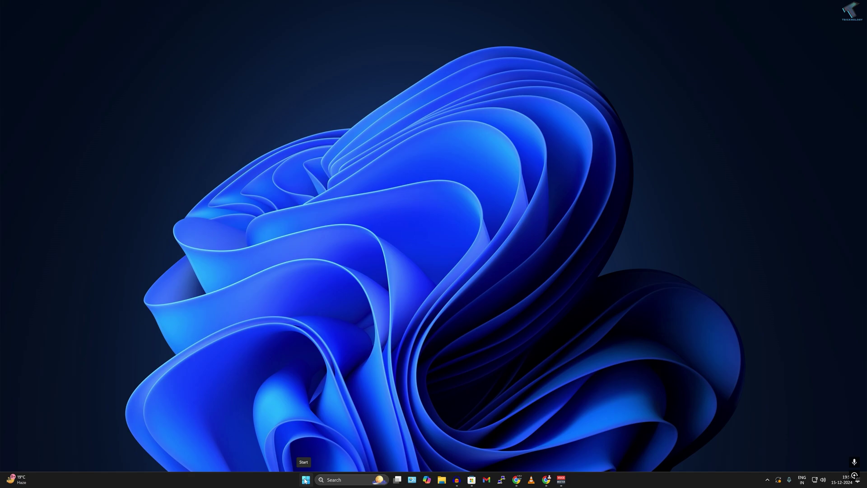
# Step: Open the Apps page in Settings from the quick system menu
pyautogui.rightClick(306, 481)
pyautogui.click(303, 410)
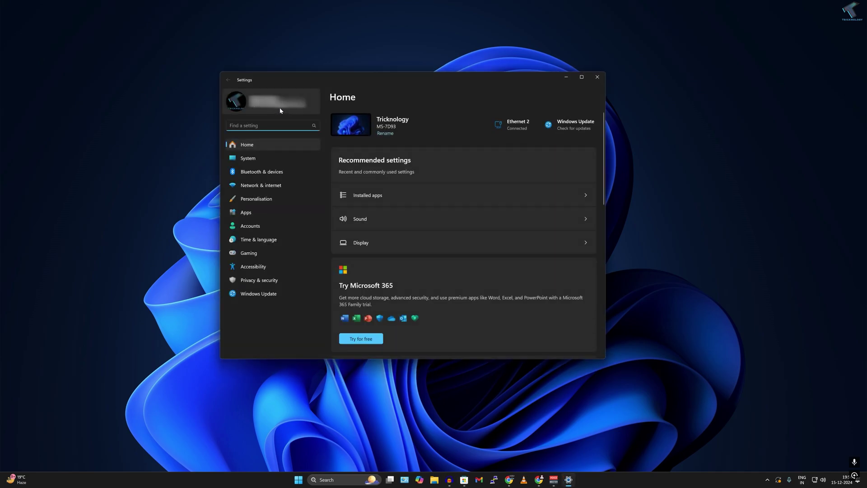
pyautogui.click(250, 213)
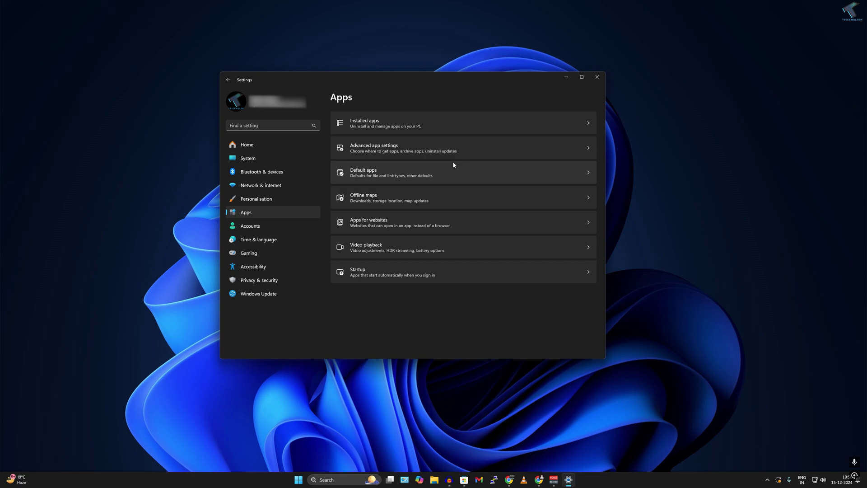
# Step: Close Settings and launch 'Turn Windows features on or off' from Start search
pyautogui.click(596, 78)
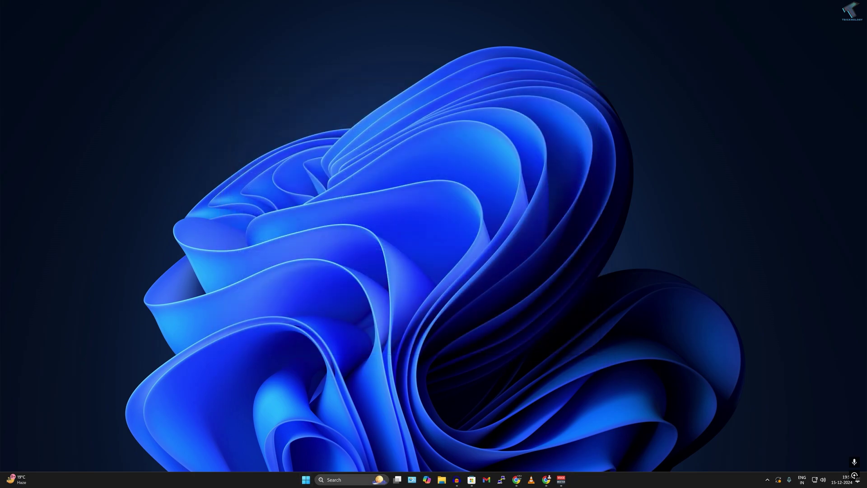
pyautogui.click(308, 481)
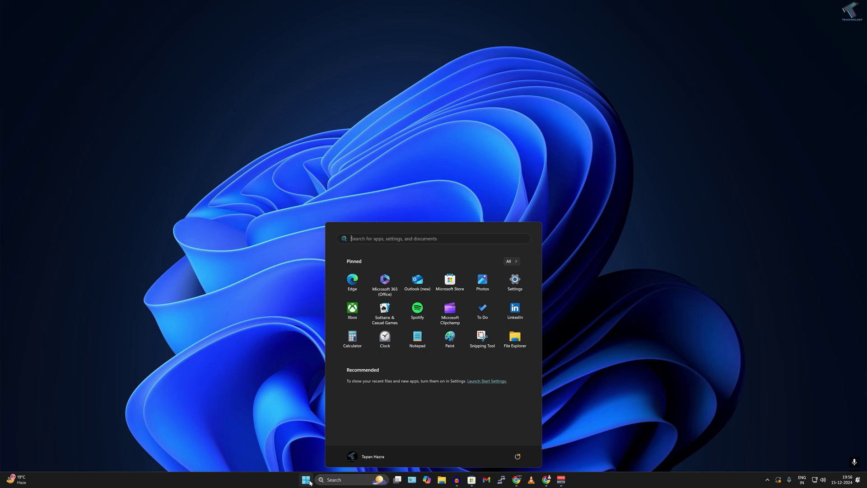
pyautogui.write('turn windows')
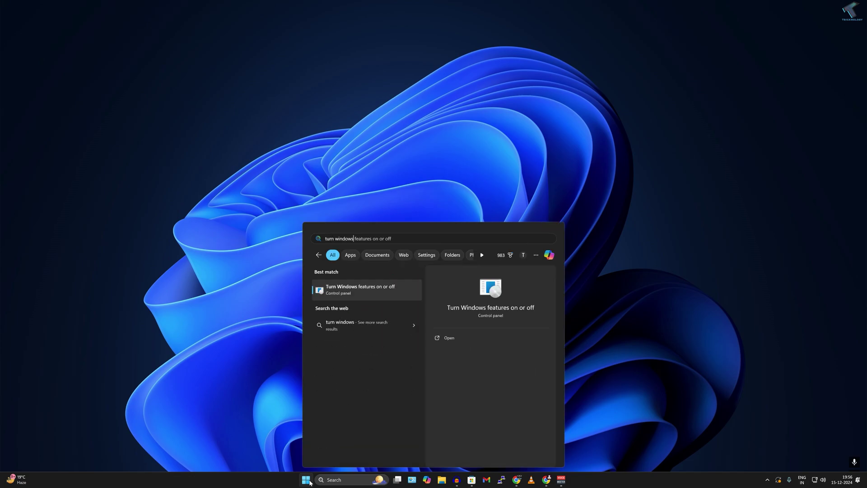
pyautogui.write(' featur')
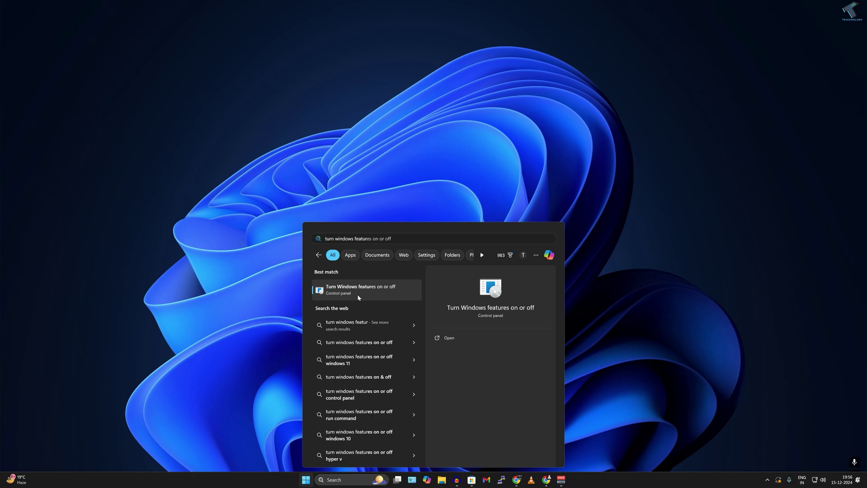
pyautogui.click(376, 290)
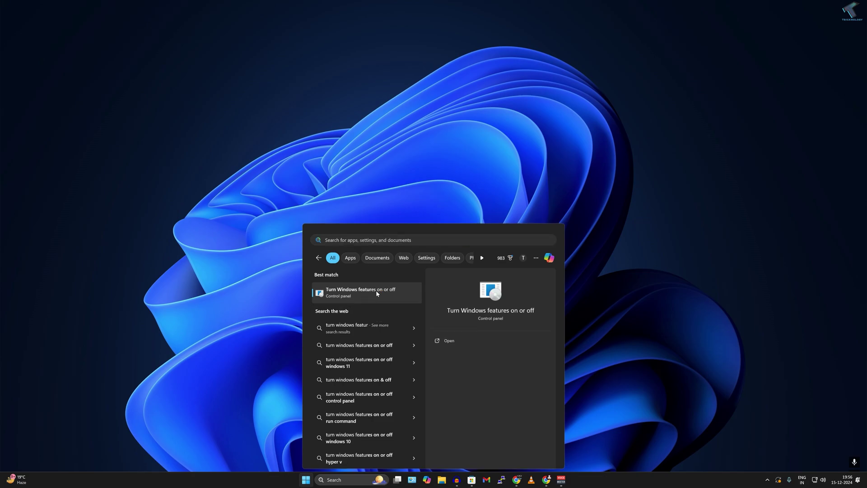
pyautogui.moveTo(505, 219); pyautogui.dragTo(501, 260)
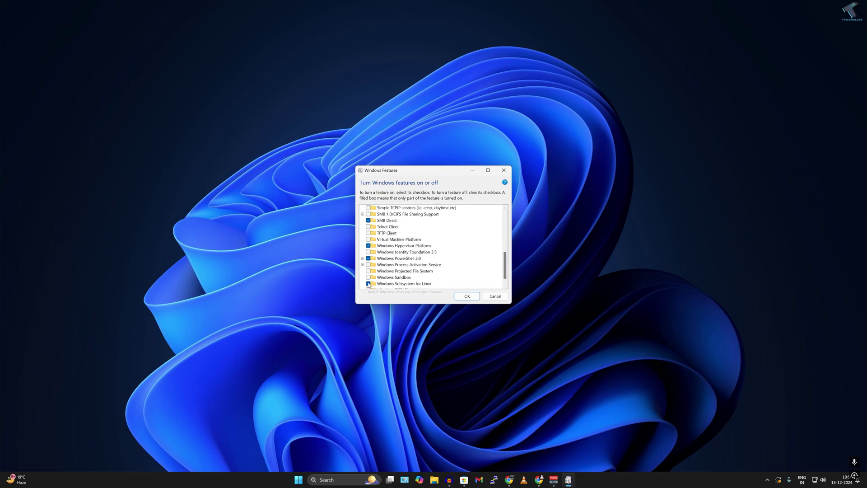
pyautogui.scroll(-1, 366, 286)
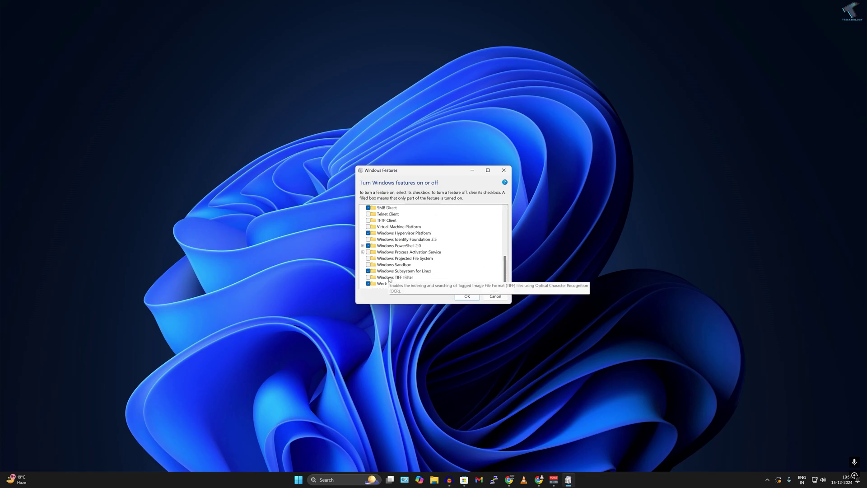
# Step: Uncheck Windows Subsystem for Linux in the Windows Features list
pyautogui.click(368, 272)
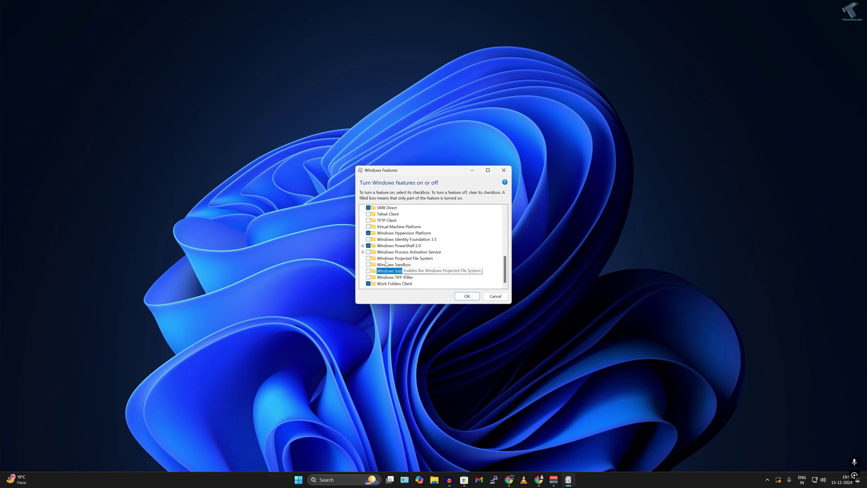
# Step: Confirm with OK so Windows starts removing Windows Subsystem for Linux
pyautogui.click(467, 296)
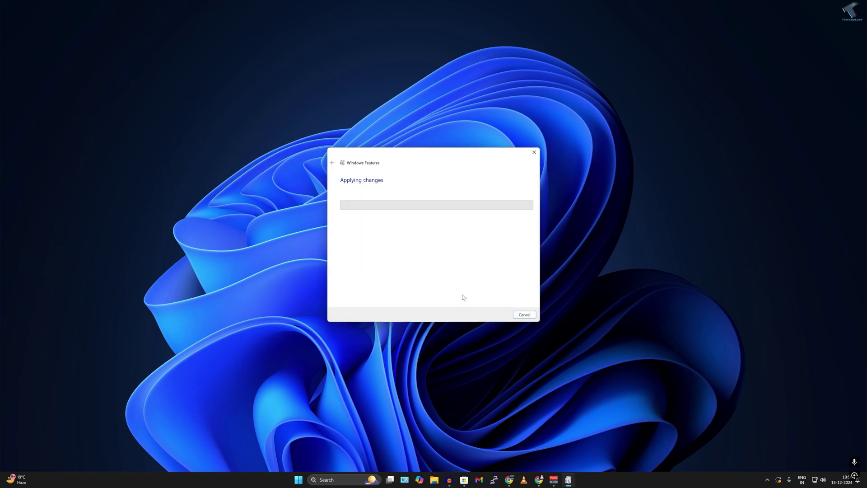